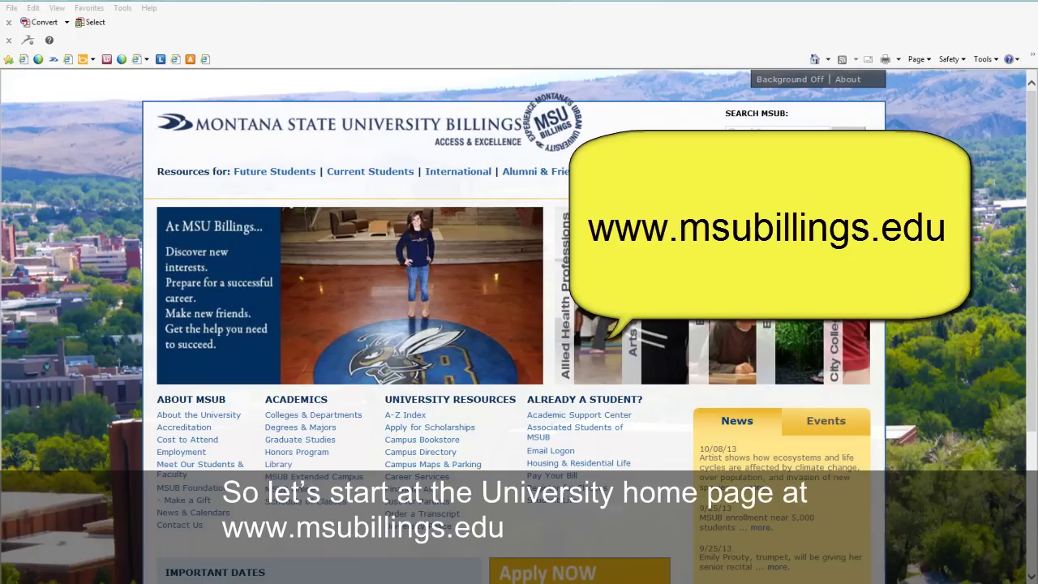
# Go through Library, Get Articles and the A to Z database list under P to ProQuest Dissertations & Theses
pyautogui.click(275, 467)
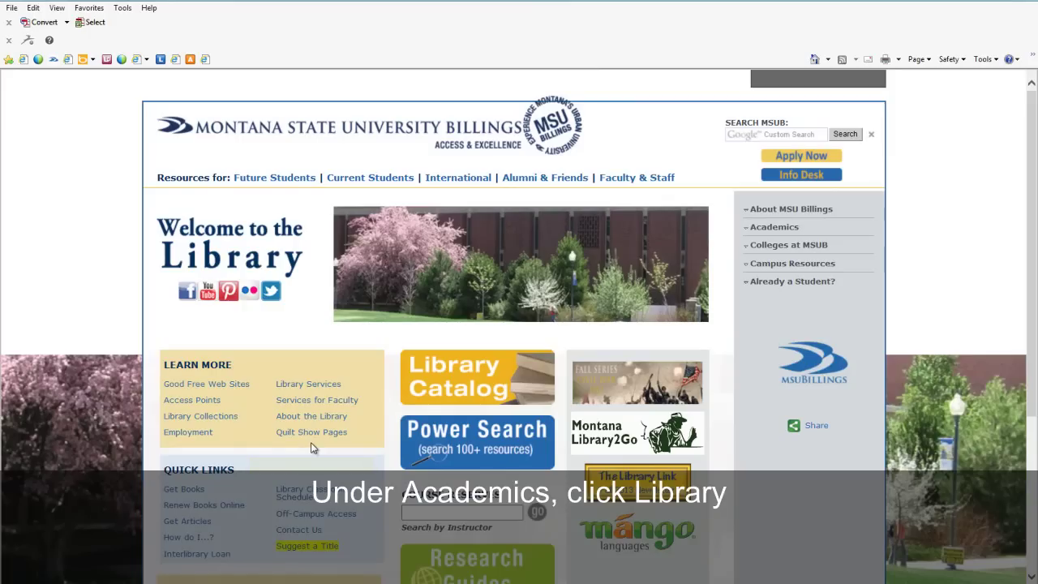
pyautogui.click(187, 521)
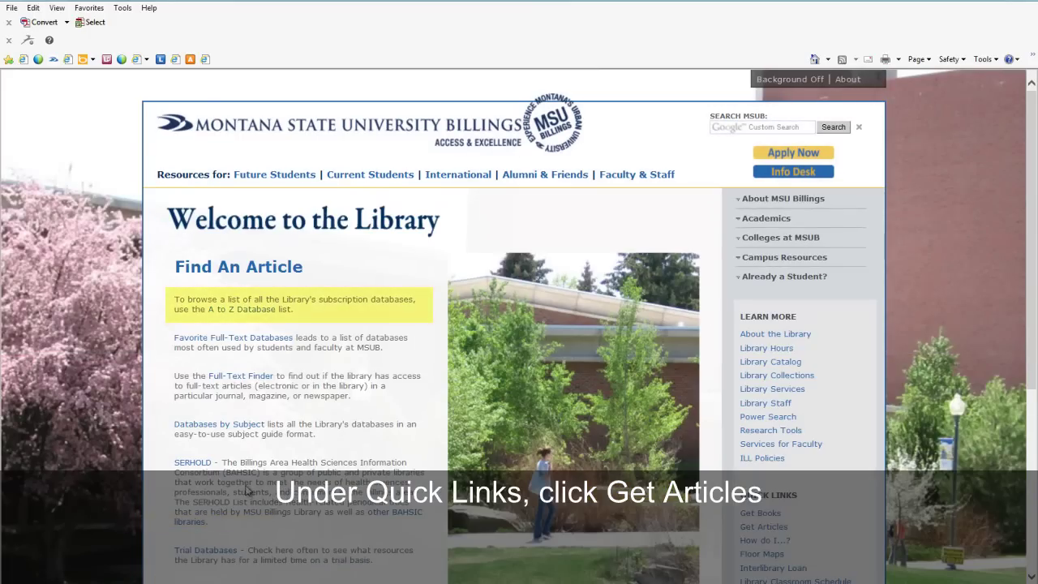
pyautogui.click(251, 310)
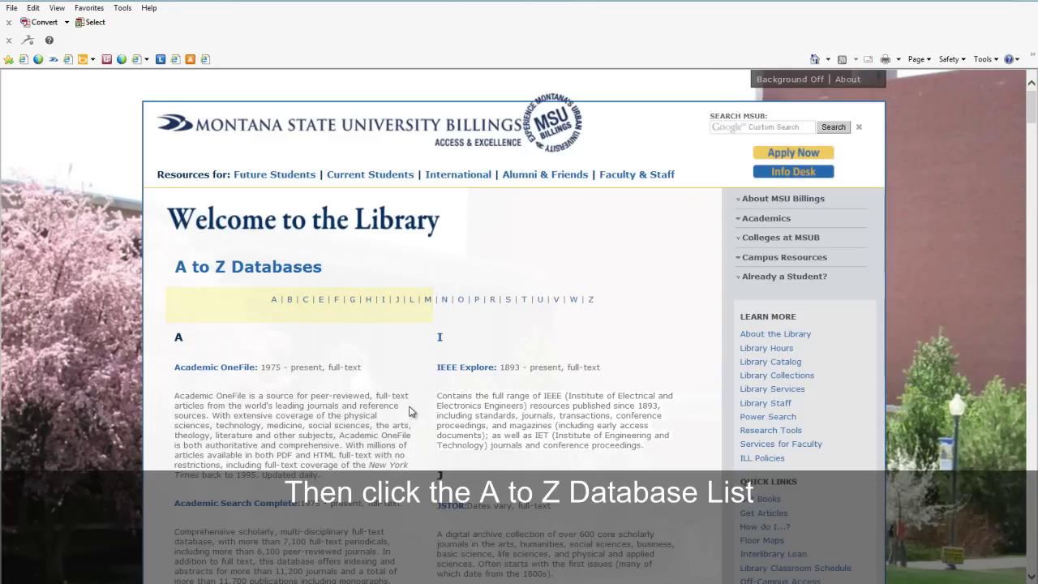
pyautogui.click(477, 300)
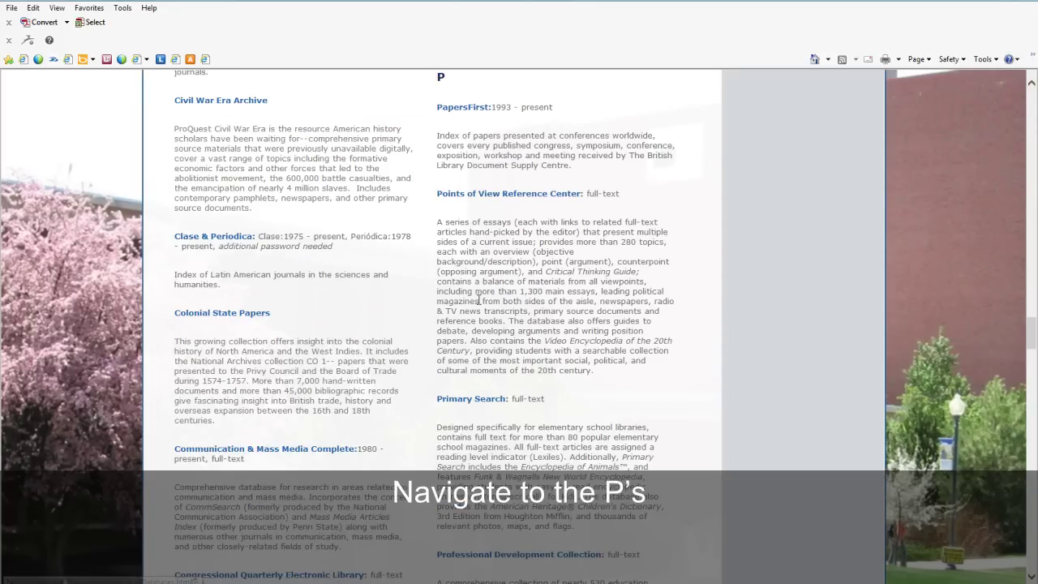
pyautogui.scroll(-1, 610, 378)
pyautogui.scroll(-9, 611, 378)
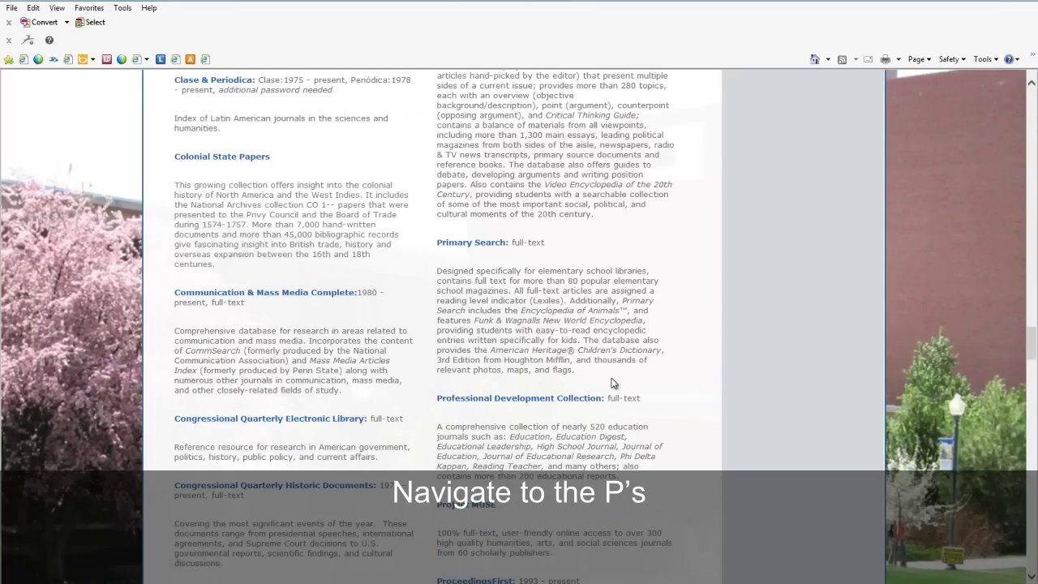
pyautogui.scroll(-2, 611, 377)
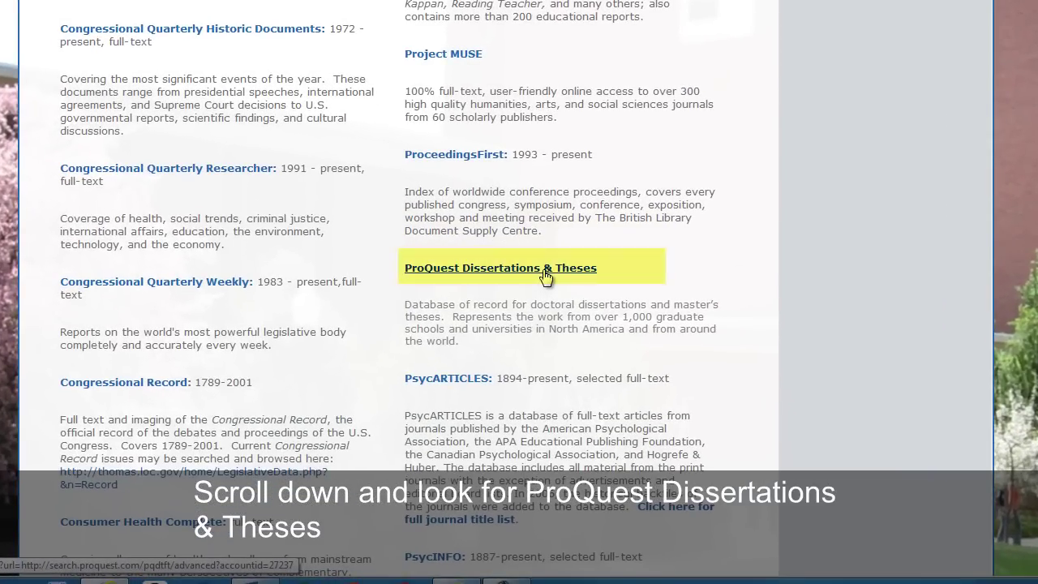
pyautogui.click(545, 277)
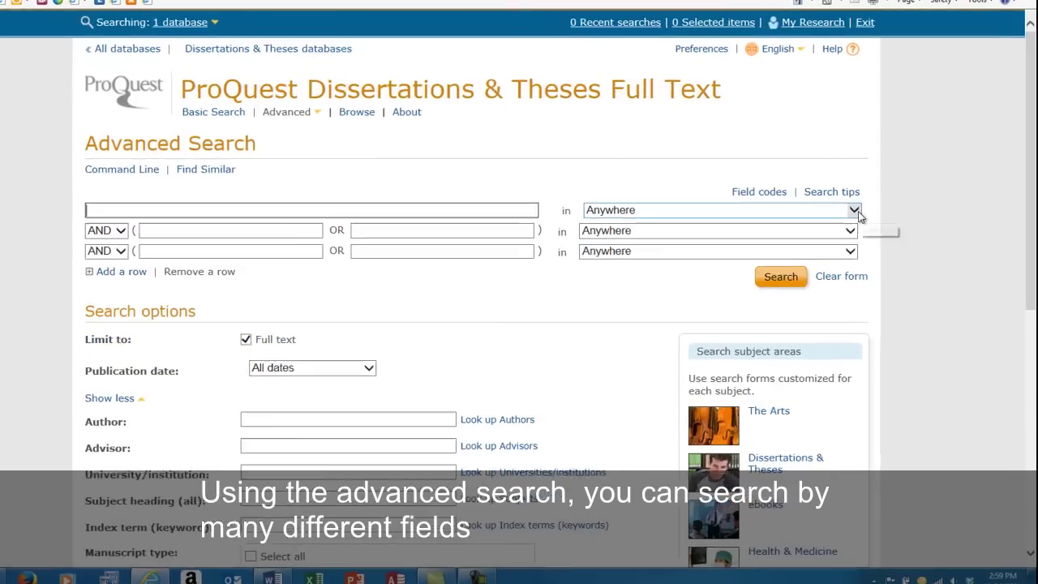
pyautogui.click(862, 223)
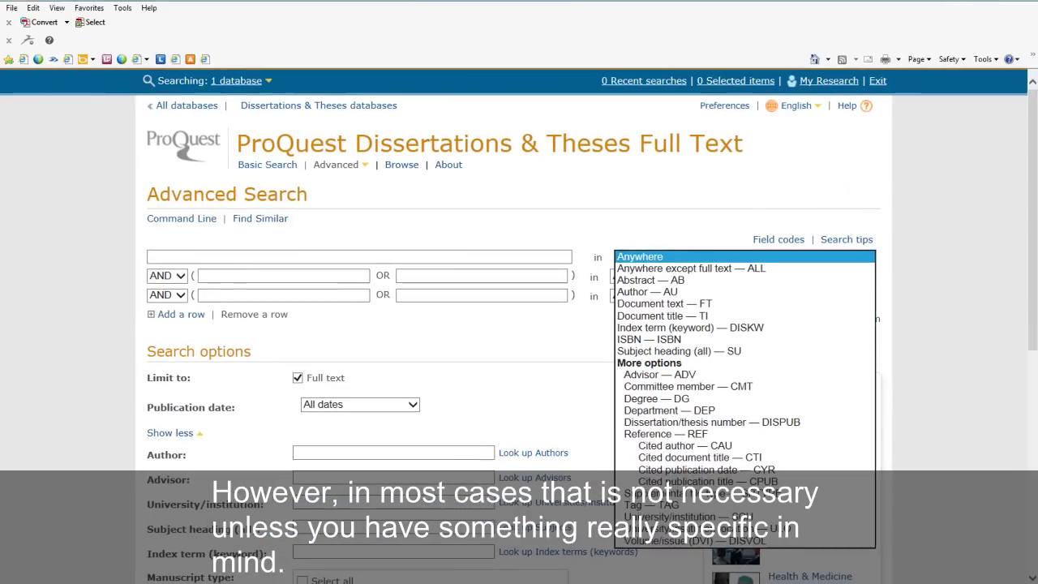
pyautogui.press('Escape')
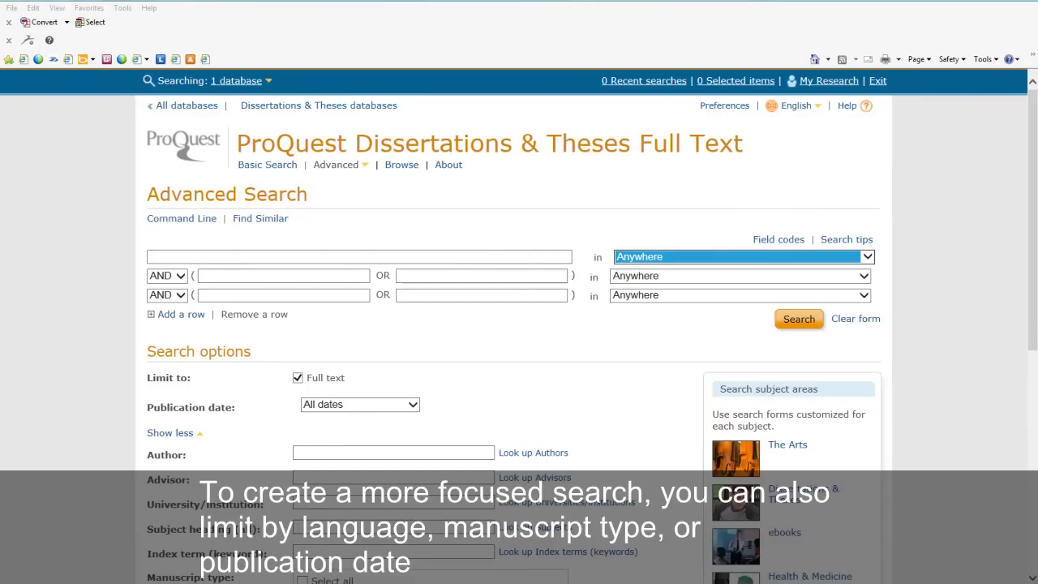
pyautogui.moveTo(1025, 279); pyautogui.dragTo(1023, 416)
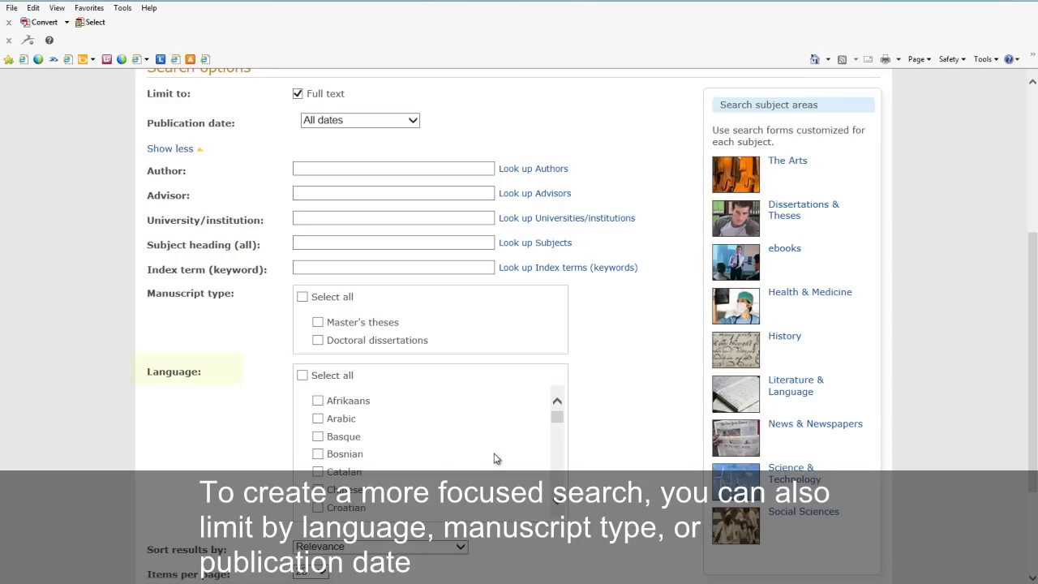
pyautogui.scroll(-3, 557, 421)
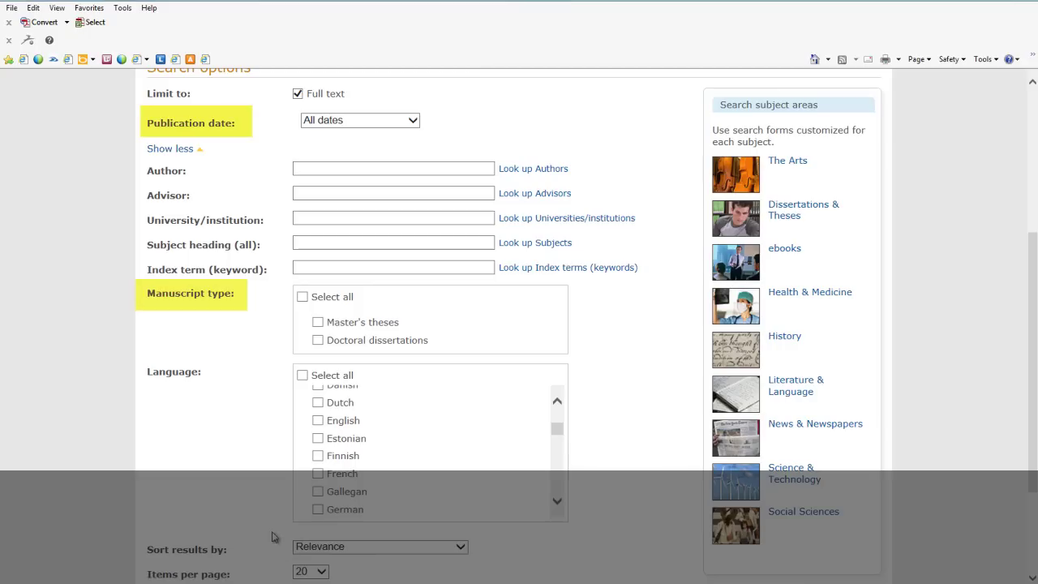
pyautogui.click(413, 121)
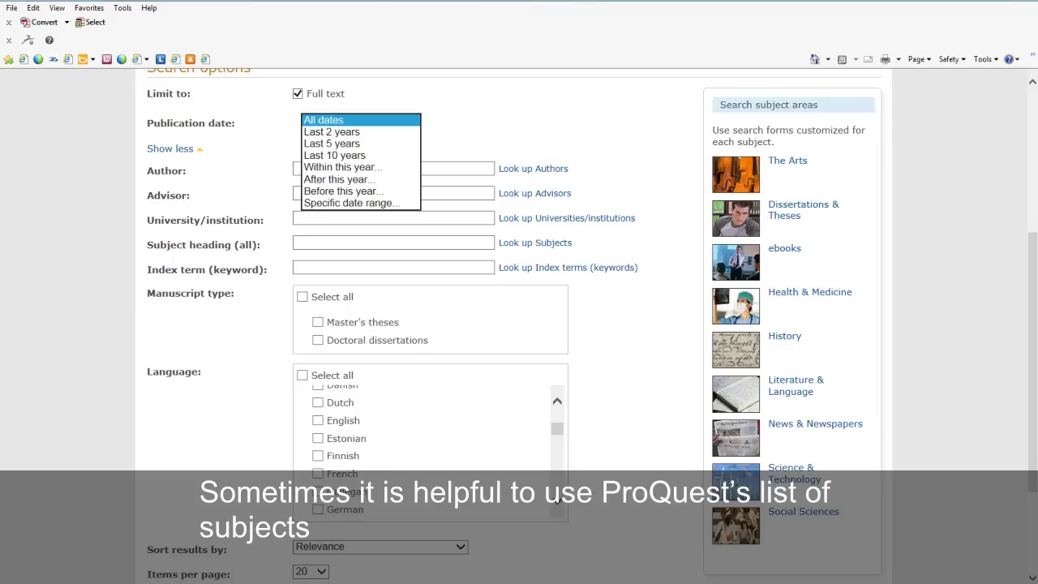
pyautogui.click(608, 248)
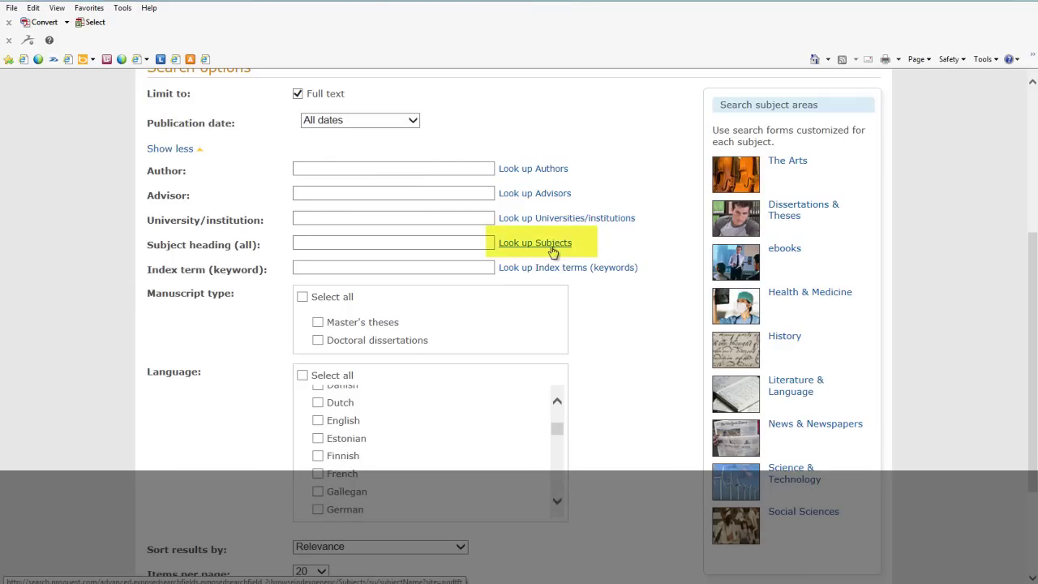
pyautogui.click(551, 246)
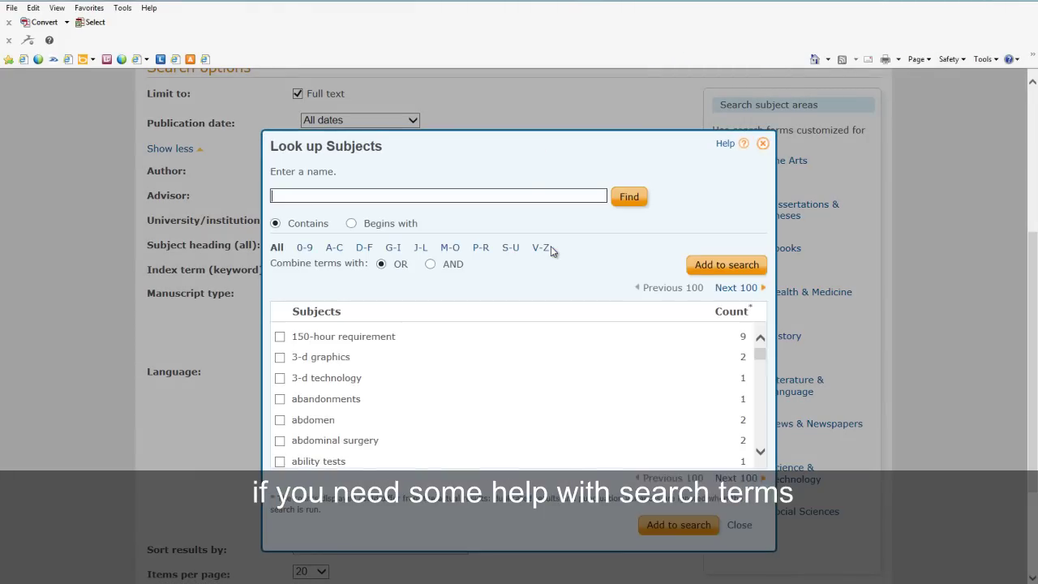
pyautogui.click(339, 248)
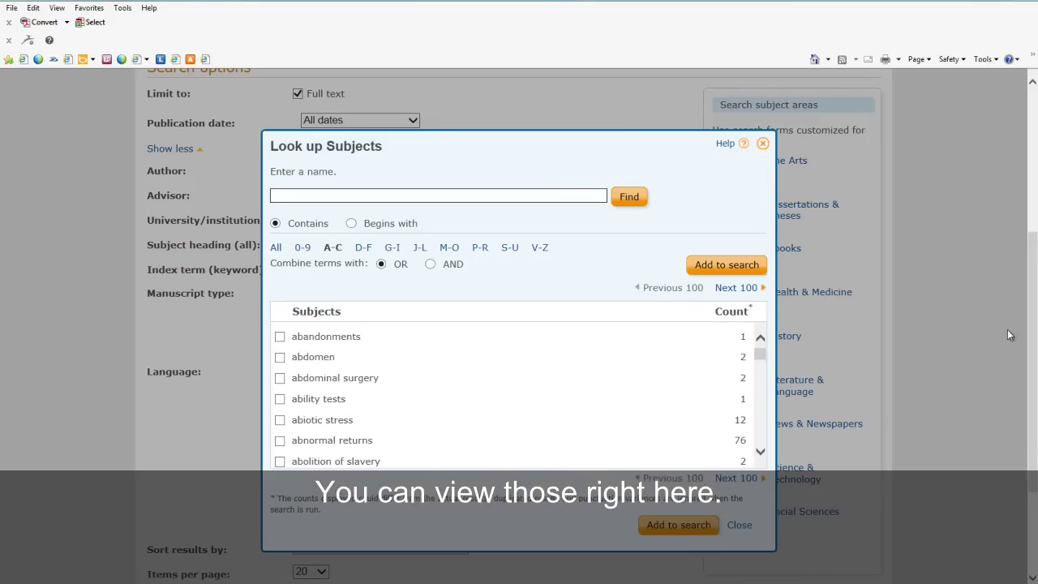
pyautogui.click(762, 142)
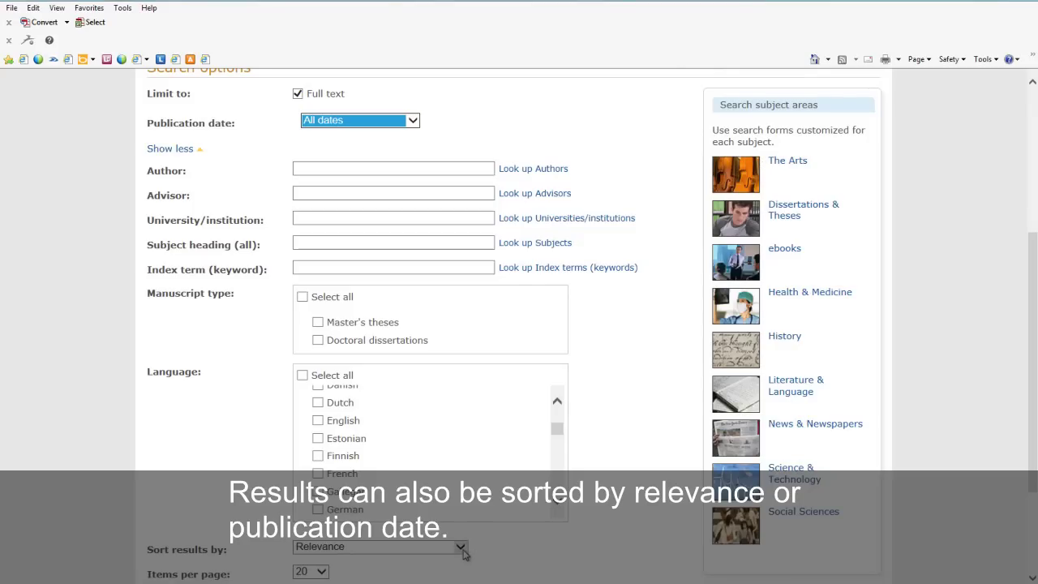
# Review the Sort results by options, then set the Publication date limit to Last 5 years
pyautogui.scroll(-1, 1031, 324)
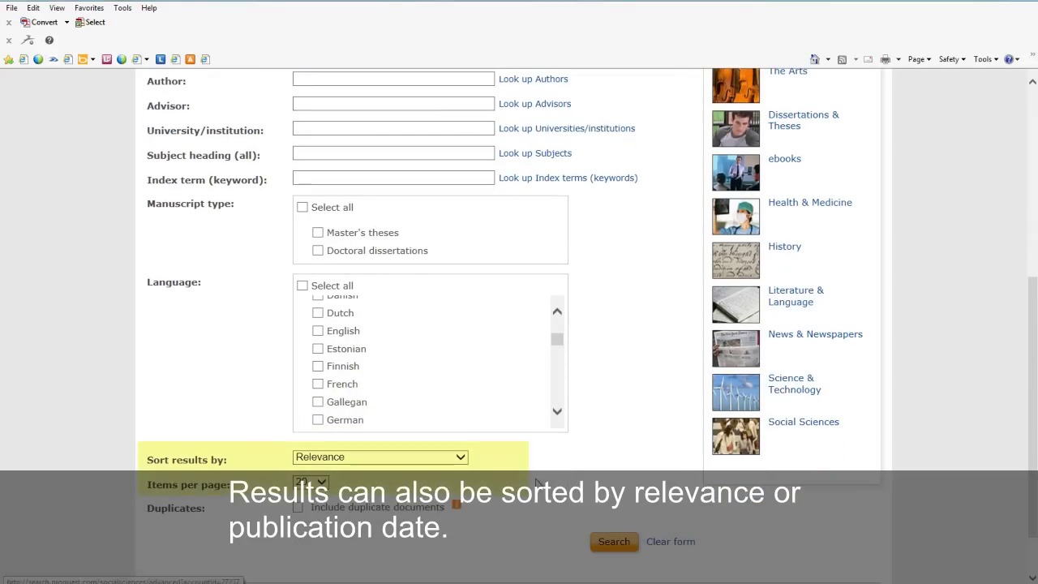
pyautogui.click(459, 456)
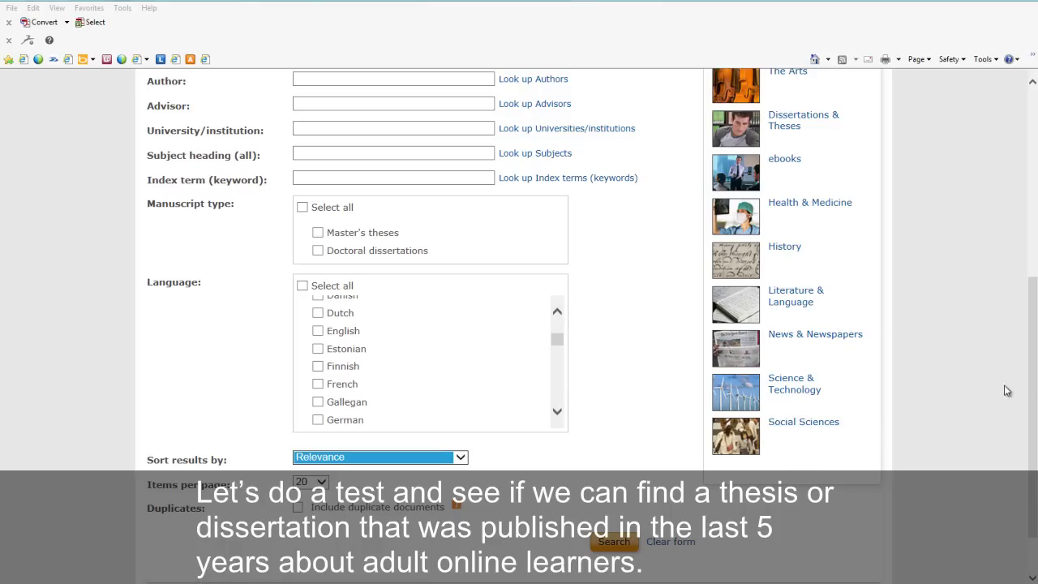
pyautogui.moveTo(1034, 382); pyautogui.dragTo(1034, 291)
pyautogui.click(412, 214)
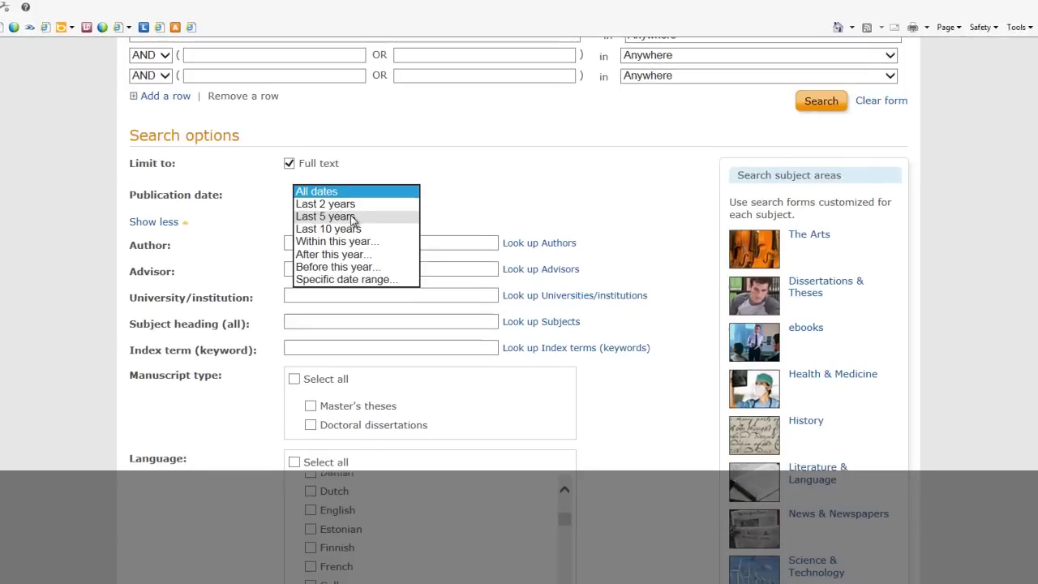
pyautogui.click(325, 234)
pyautogui.scroll(2, 518, 300)
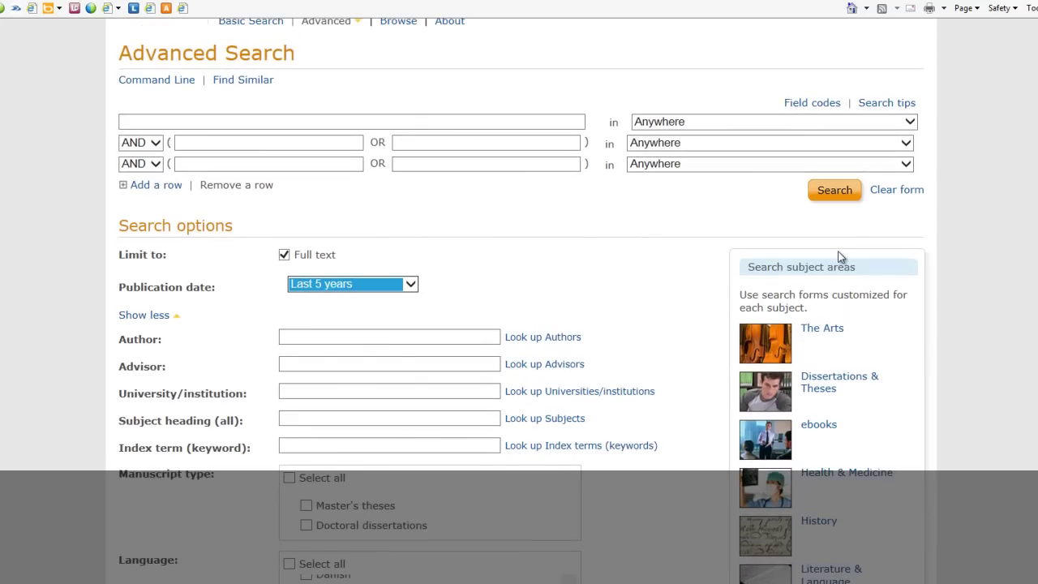
# Search 'adult online learners' in the first box as Subject heading (all) — SU
pyautogui.click(146, 127)
pyautogui.click(148, 123)
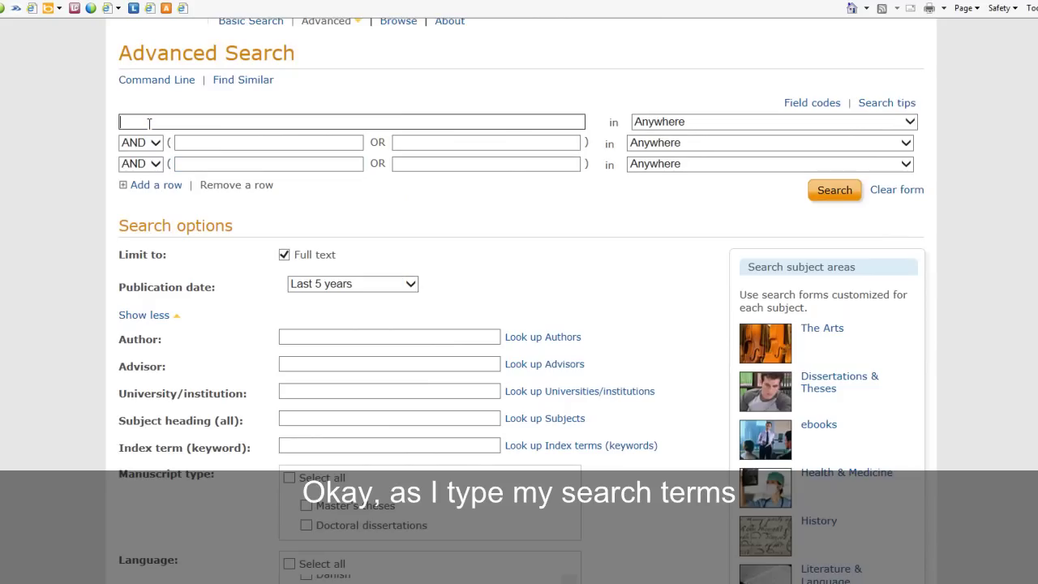
pyautogui.write('adult')
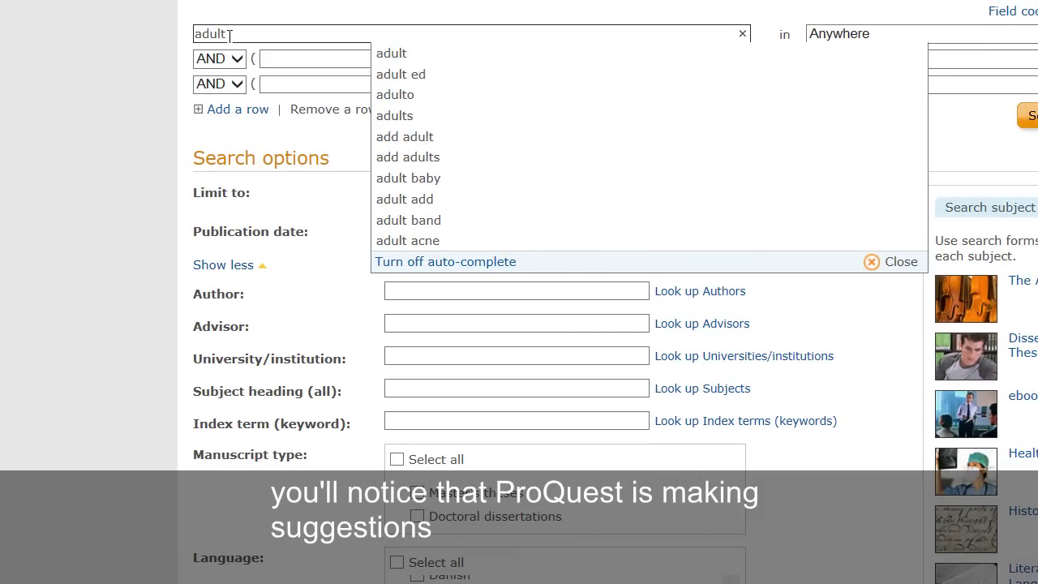
pyautogui.write(' onlin')
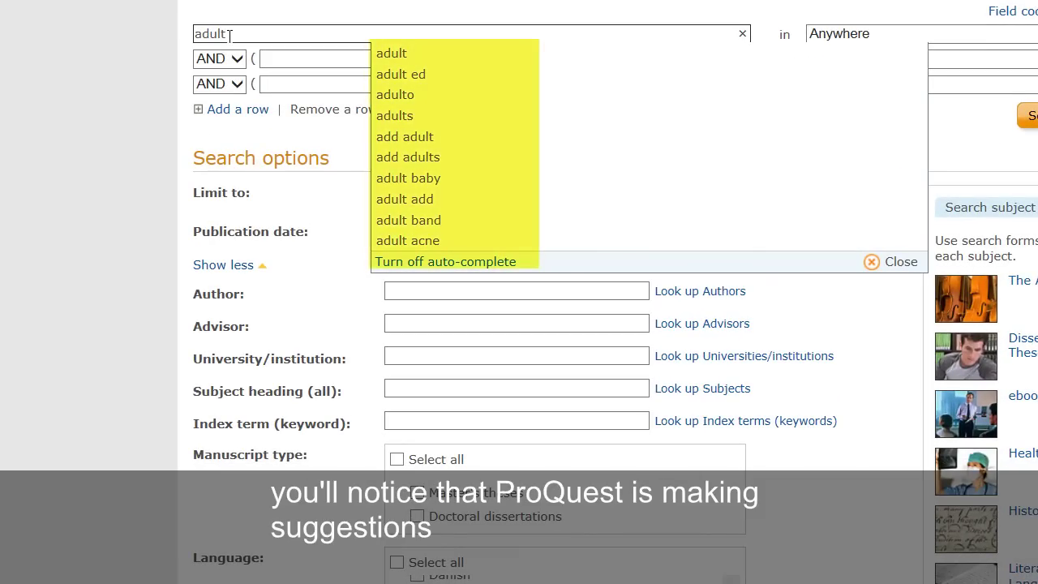
pyautogui.write('e ')
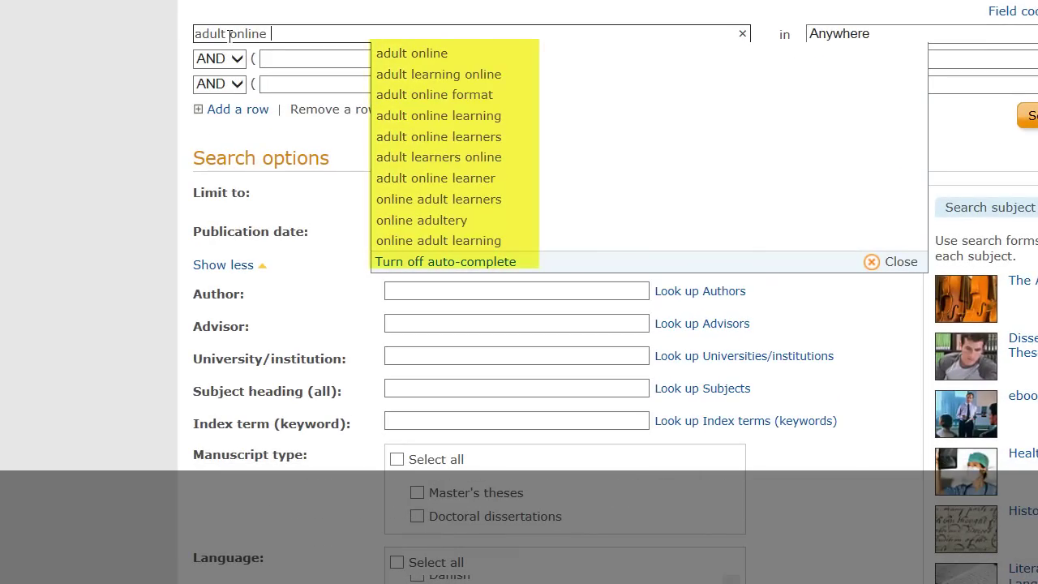
pyautogui.write('learns')
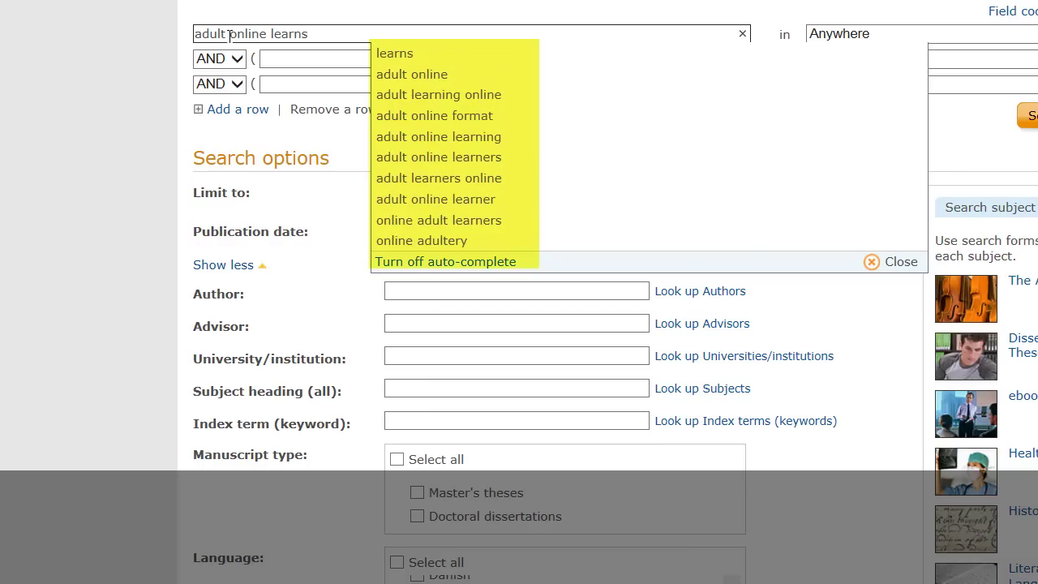
pyautogui.click(421, 164)
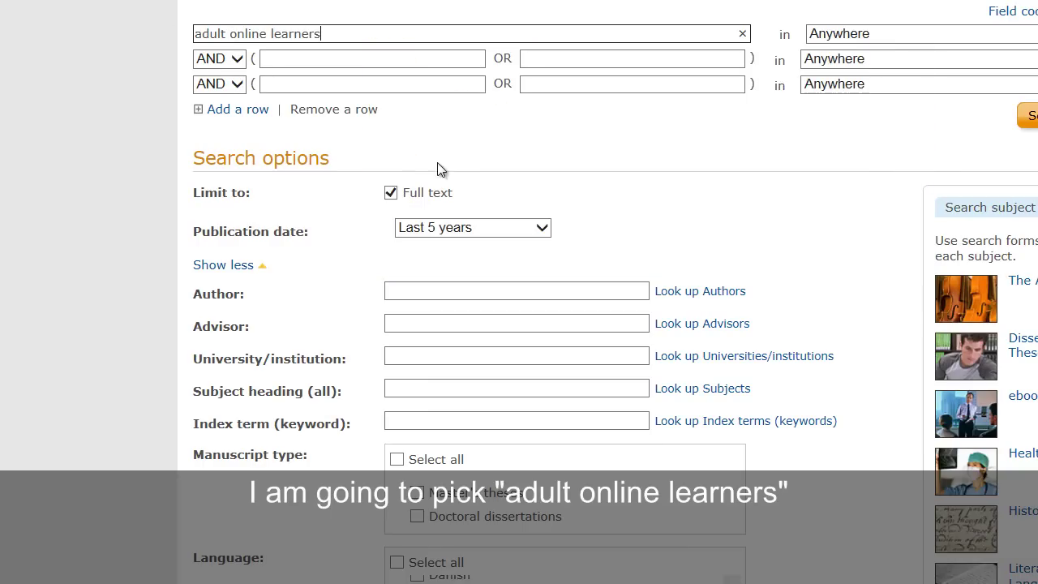
pyautogui.click(974, 120)
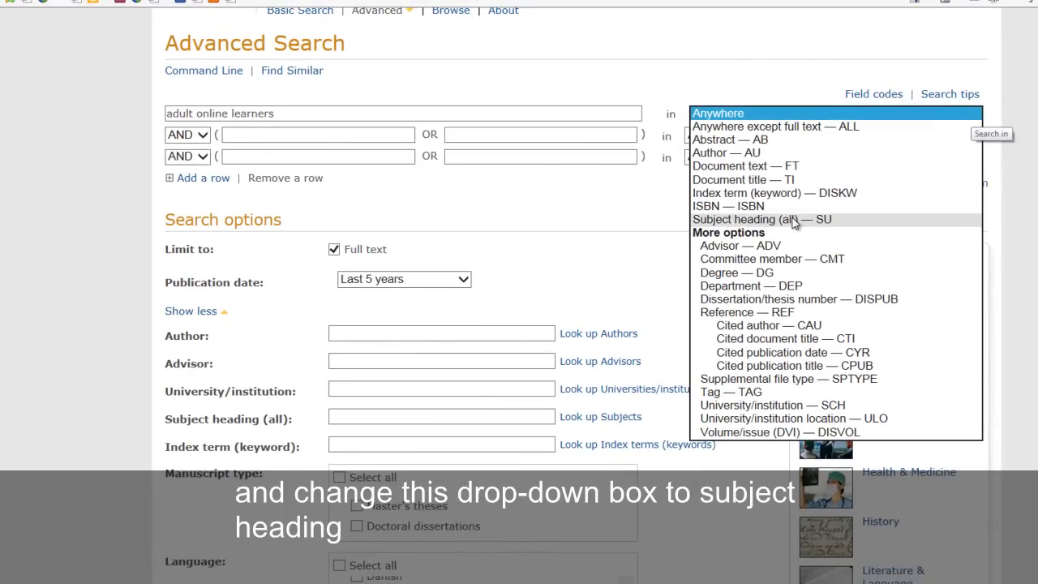
pyautogui.click(793, 220)
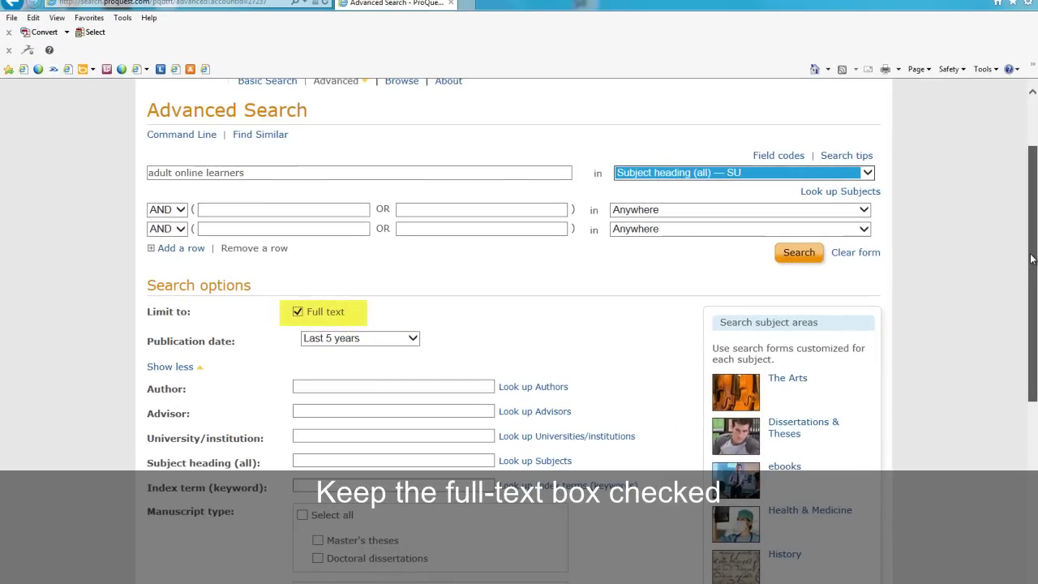
# Check English under the Language limit
pyautogui.scroll(-3, 1031, 258)
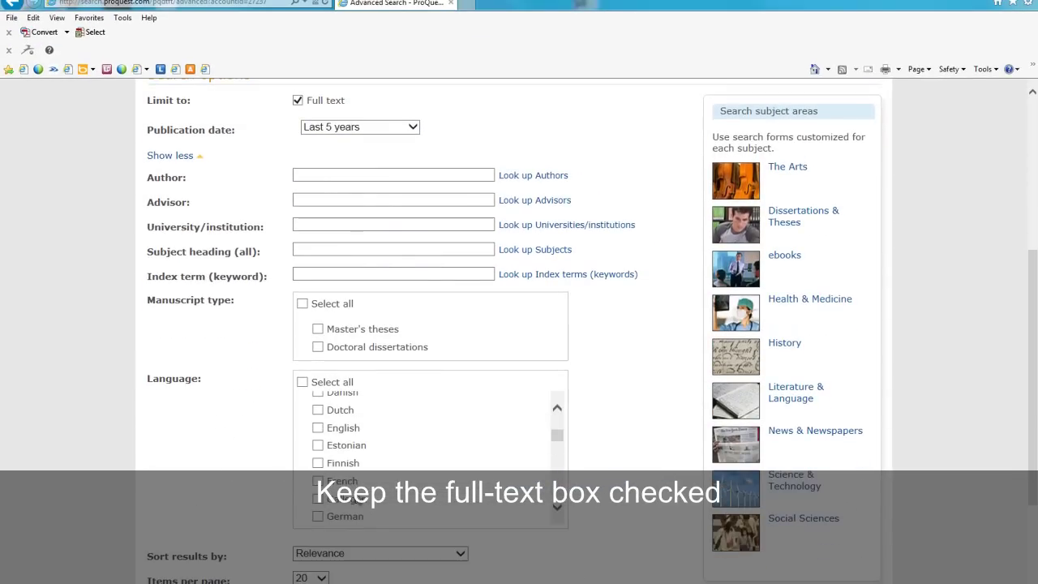
pyautogui.click(317, 429)
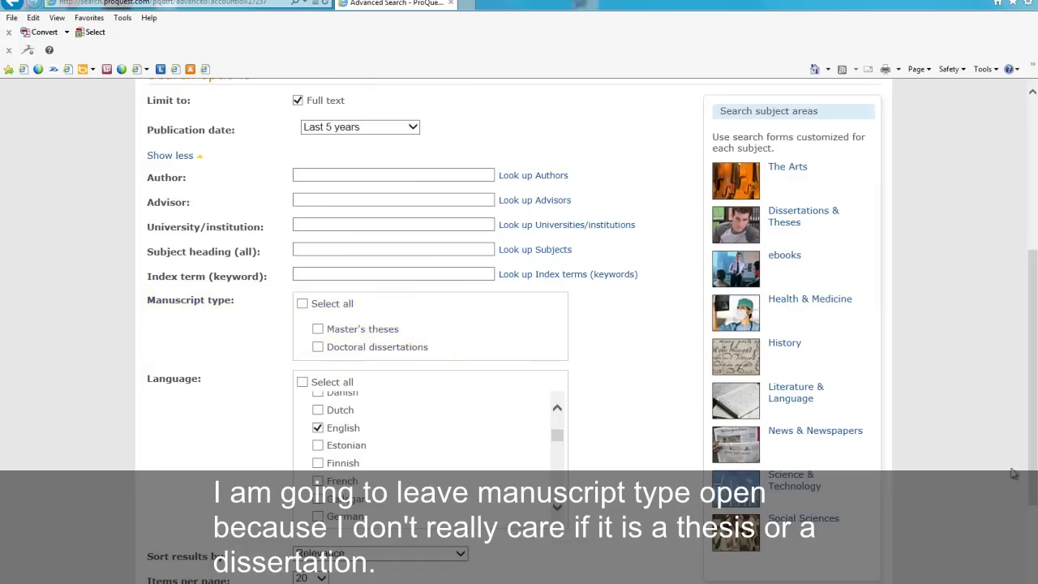
pyautogui.scroll(-2, 1012, 473)
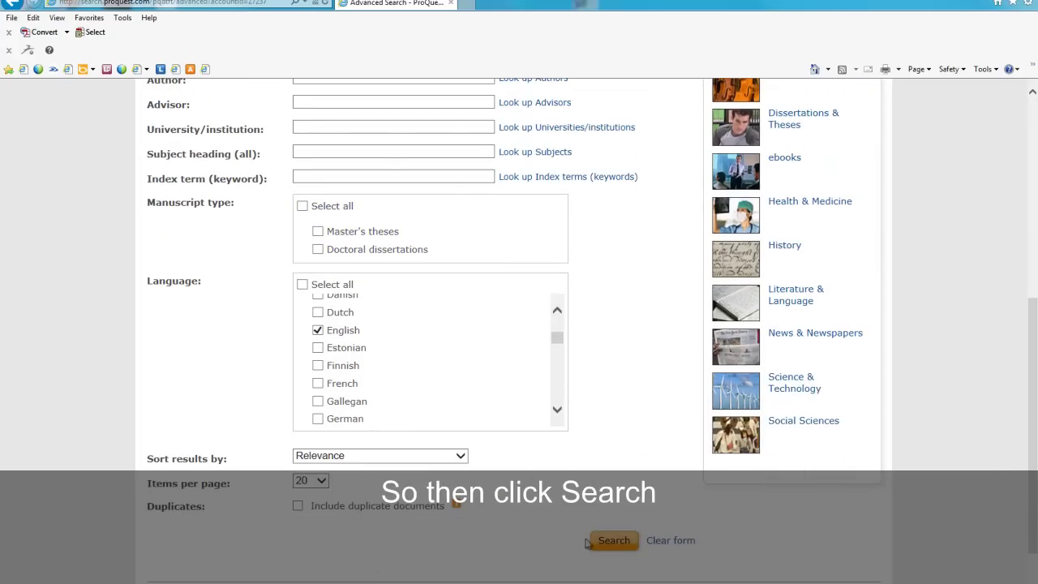
# Run the search and open the Preview - PDF of the first result, 'E-learning technologies'
pyautogui.click(609, 544)
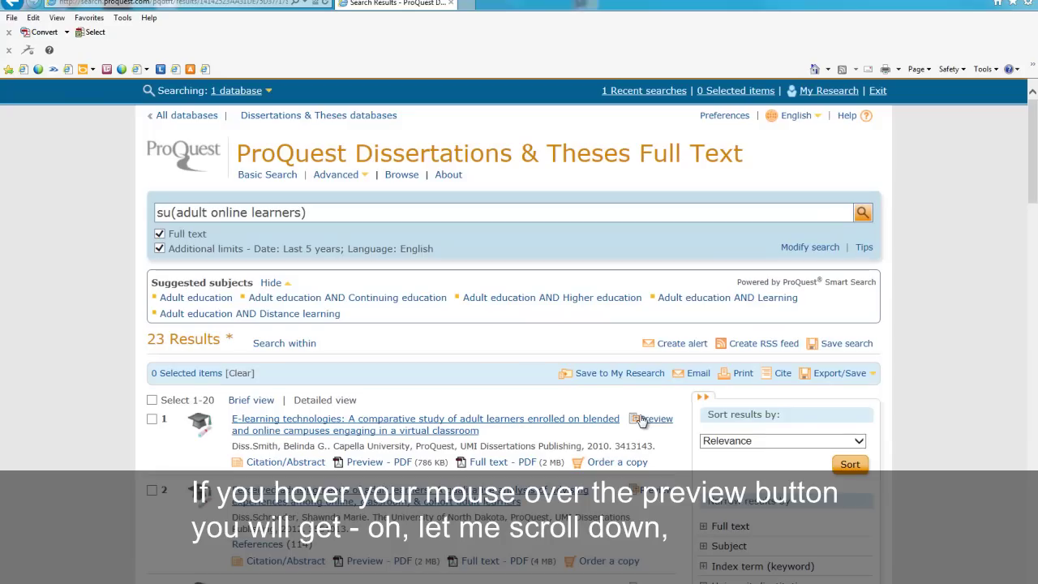
pyautogui.moveTo(643, 421)
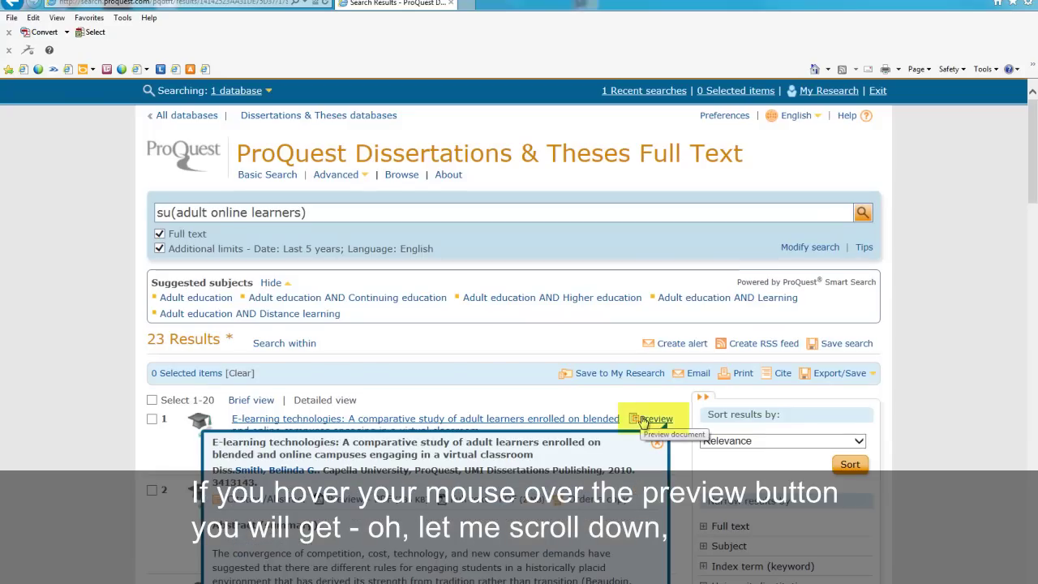
pyautogui.scroll(-1, 641, 419)
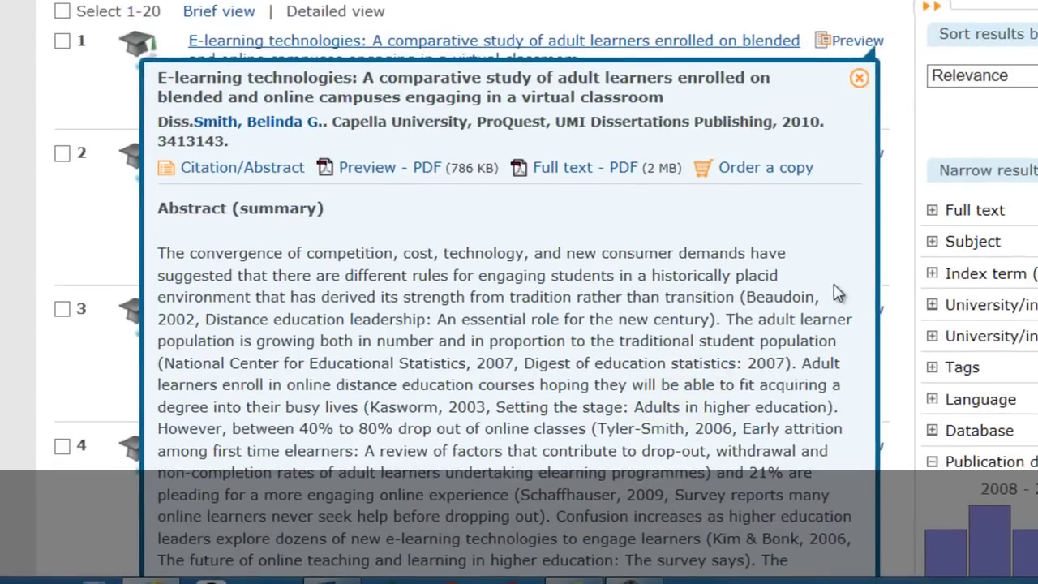
pyautogui.scroll(-1, 645, 499)
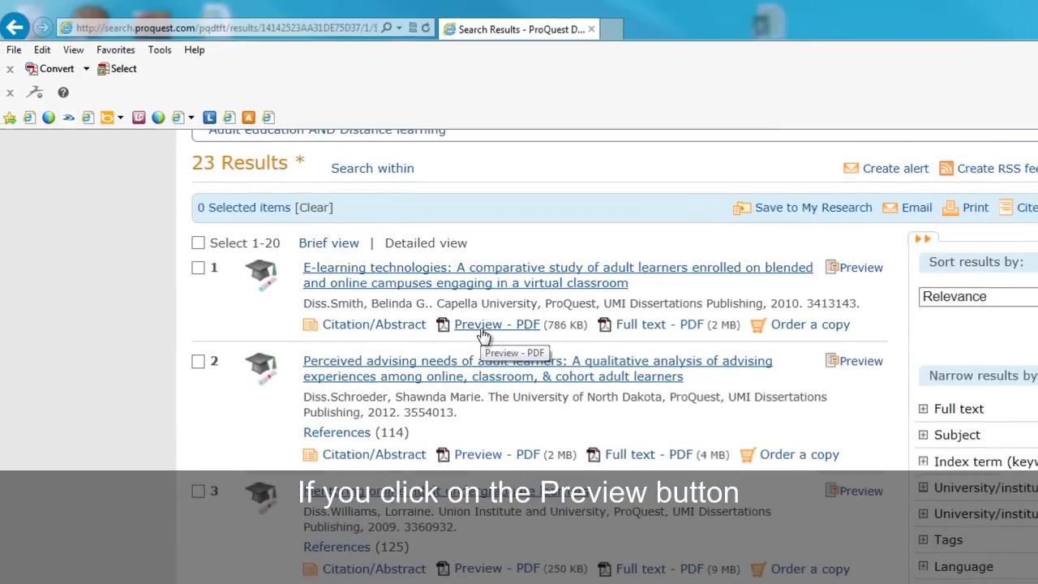
pyautogui.click(404, 2)
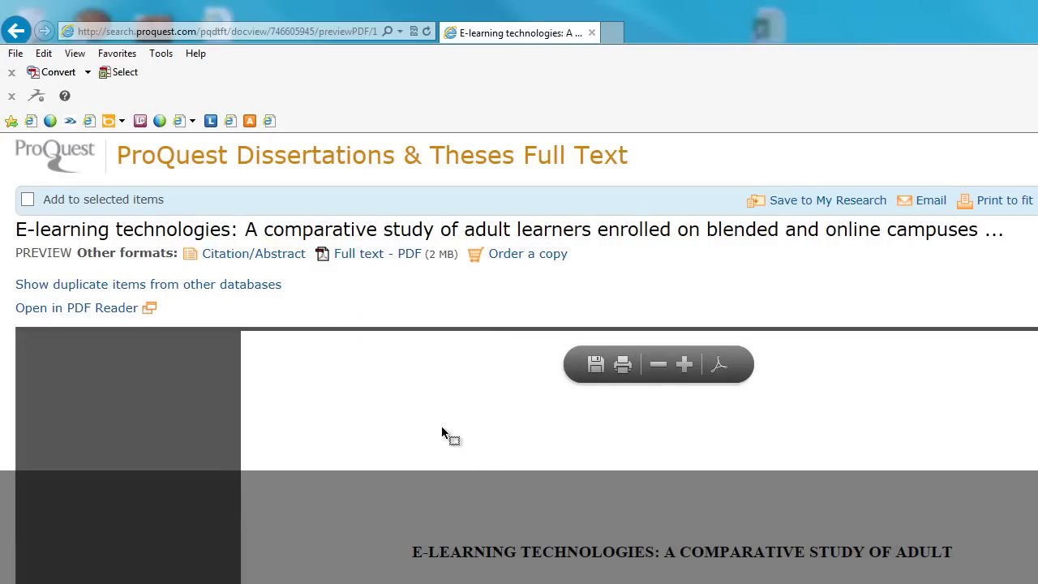
# Go back from the PDF preview to the 23-result list
pyautogui.click(14, 32)
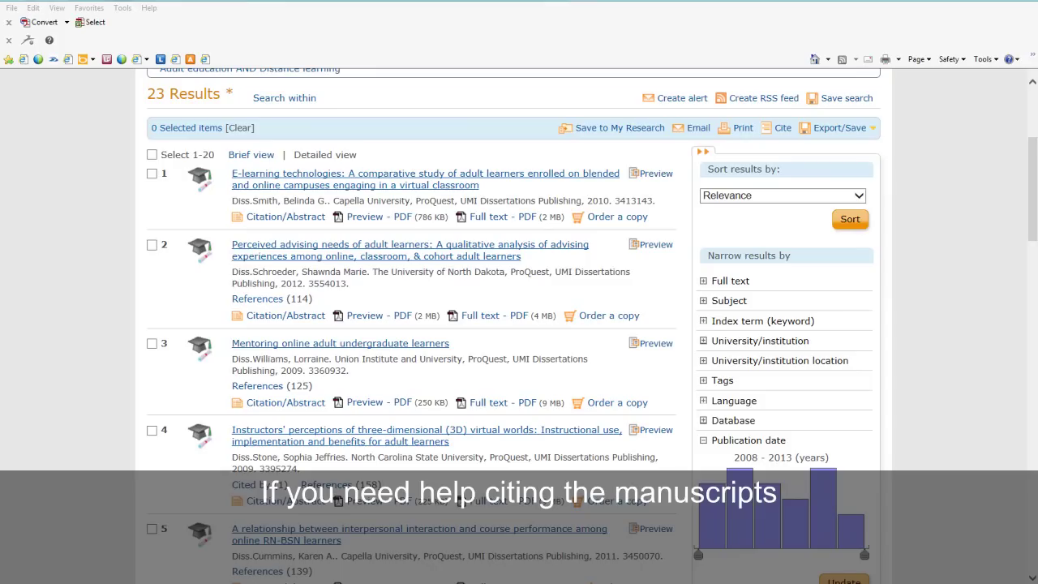
# Select result 1 and cite it using the APA 6th citation style
pyautogui.click(153, 175)
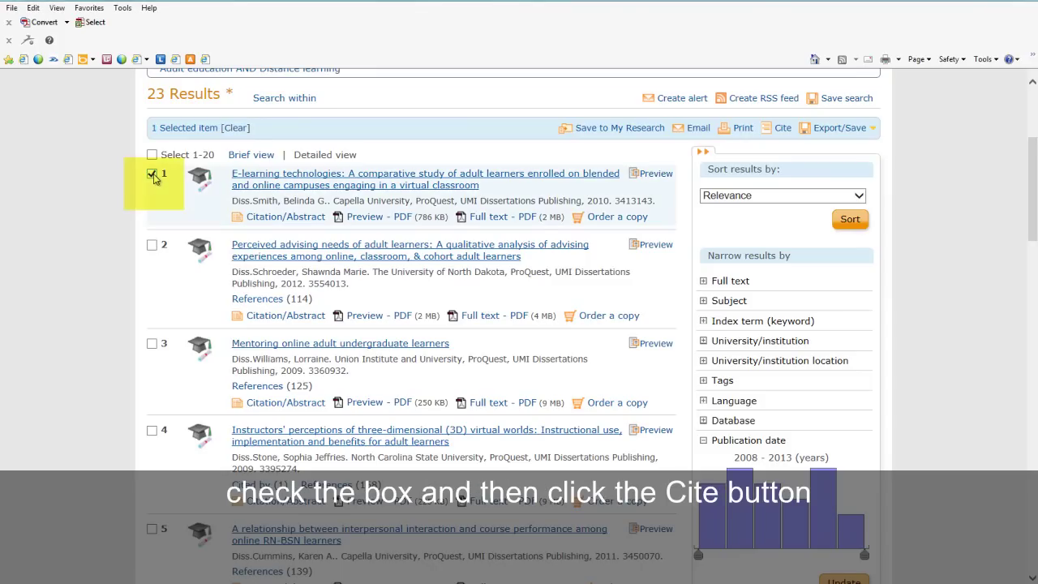
pyautogui.click(781, 130)
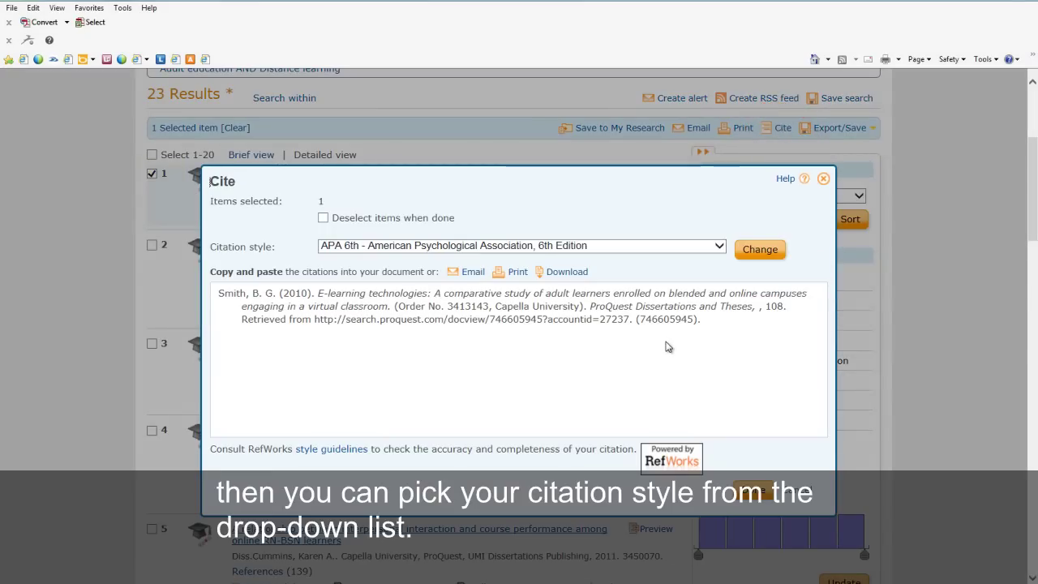
pyautogui.click(719, 246)
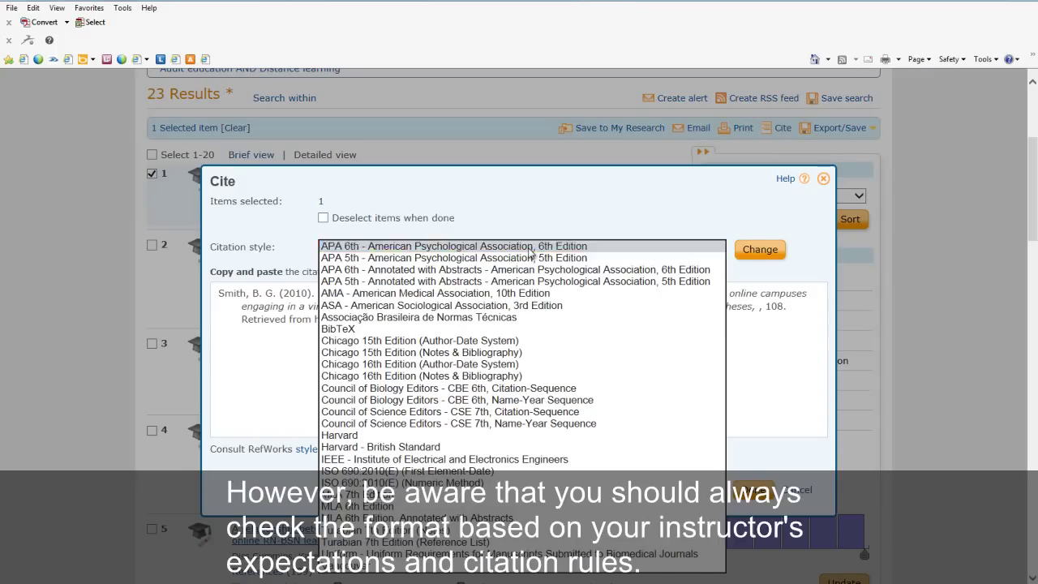
pyautogui.click(584, 246)
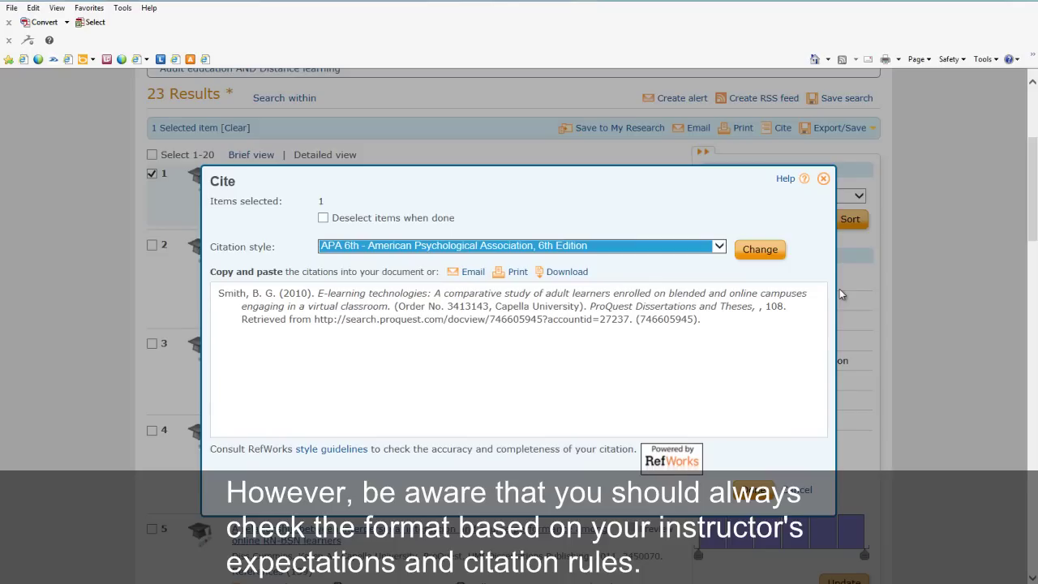
# Close the Cite dialog with its X to return to the 23 results
pyautogui.click(823, 179)
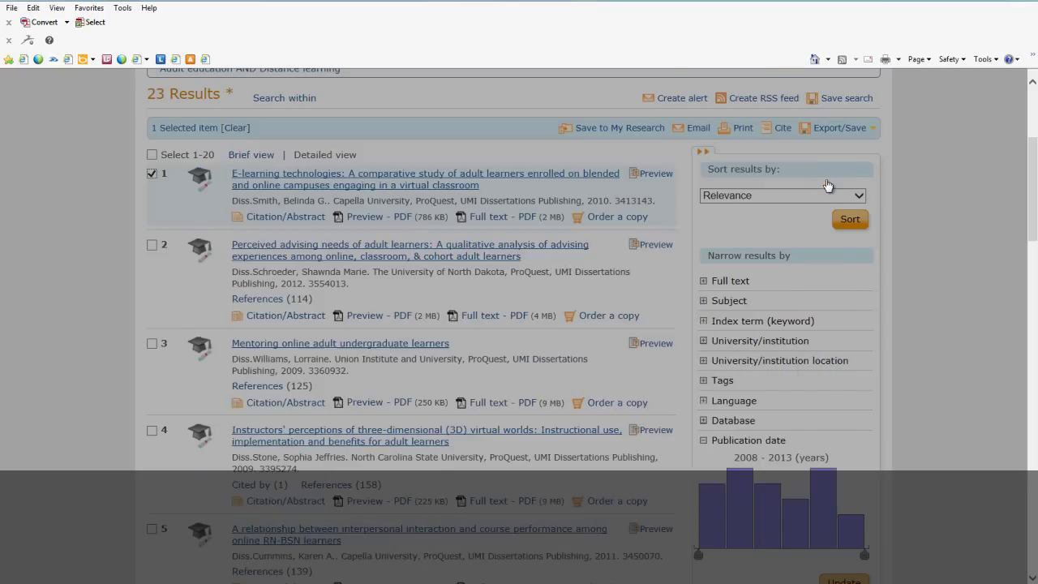